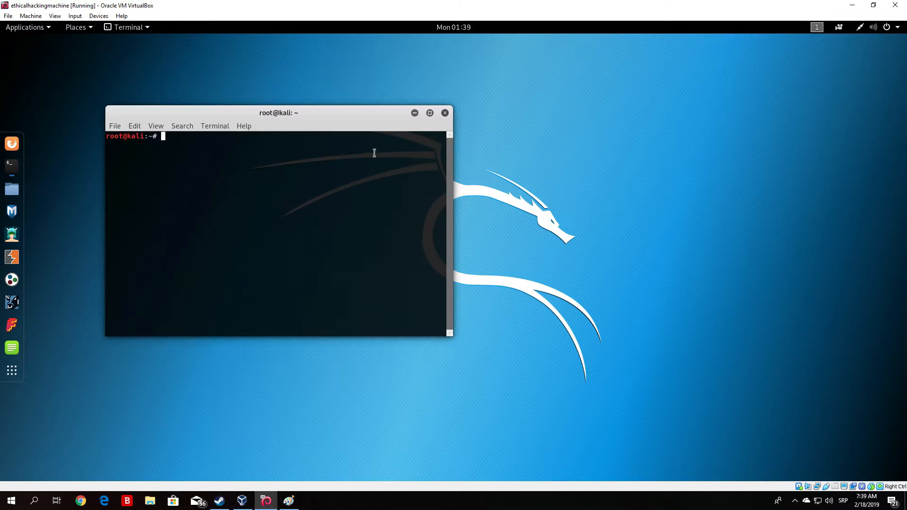
Drag the root terminal window to the centre of the desktop, then nudge it slightly left and up
drag(300, 116, 559, 151)
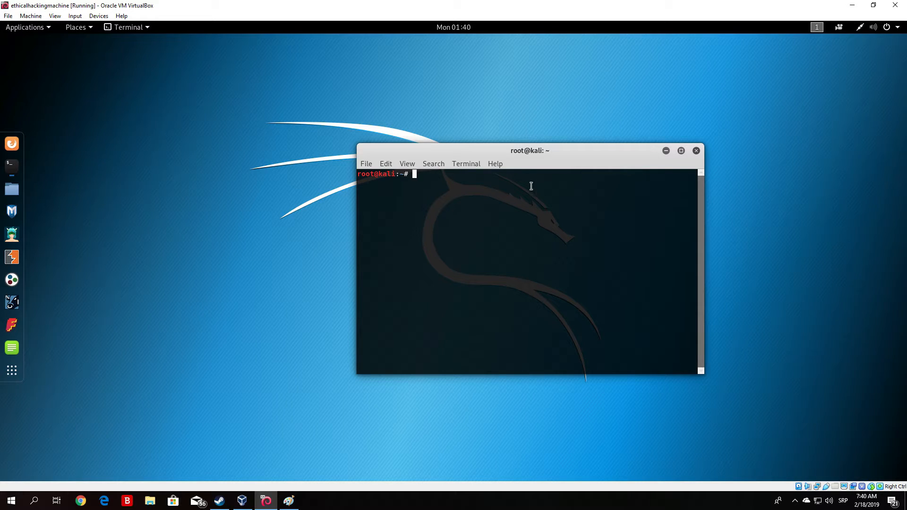
drag(506, 158, 464, 149)
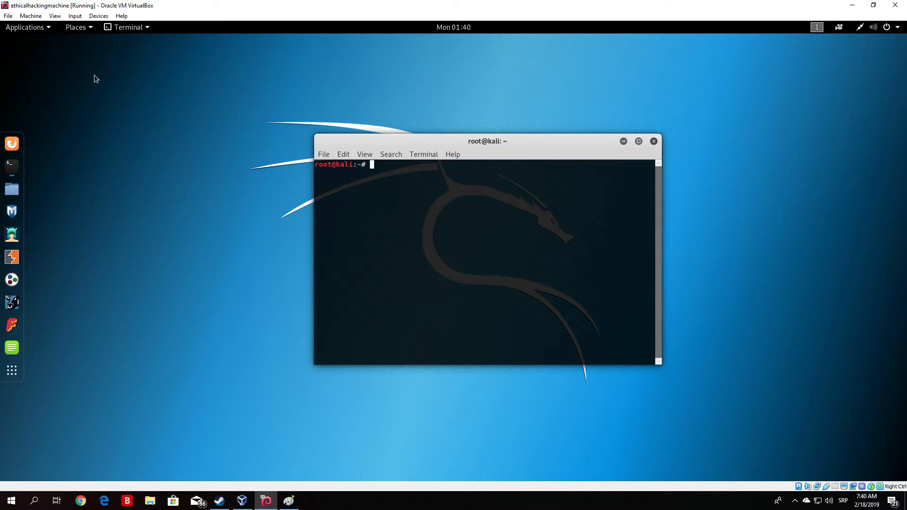
Launch zenmap from the Applications menu's 01 - Information Gathering category
click(48, 30)
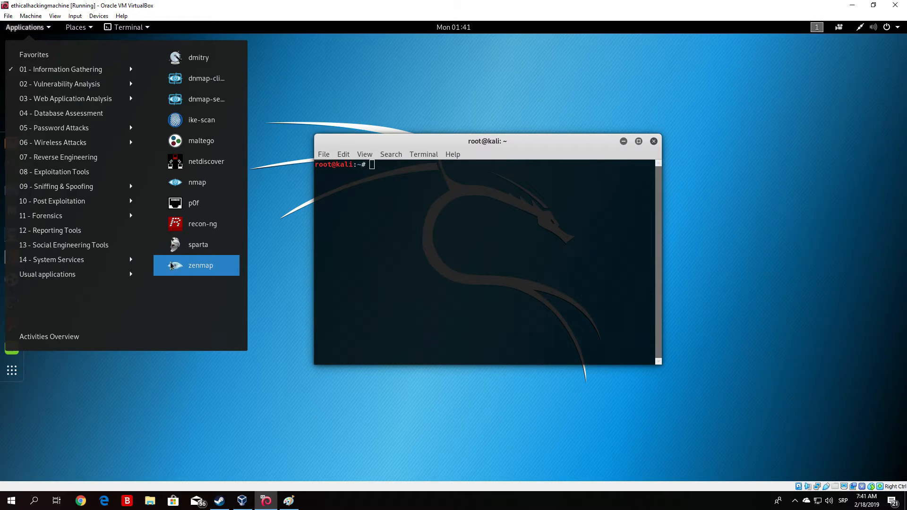
click(201, 267)
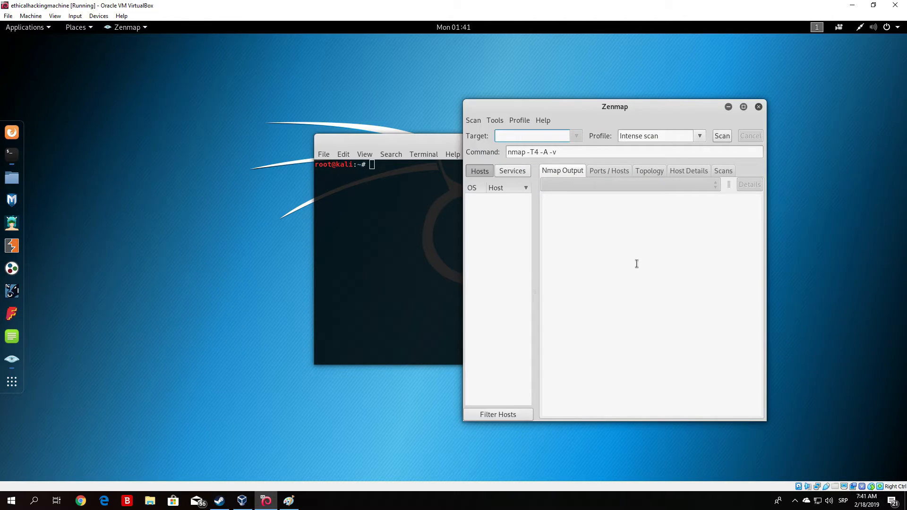
Toggle Zenmap between maximized and restored, then widen its window and centre it on the desktop
click(740, 109)
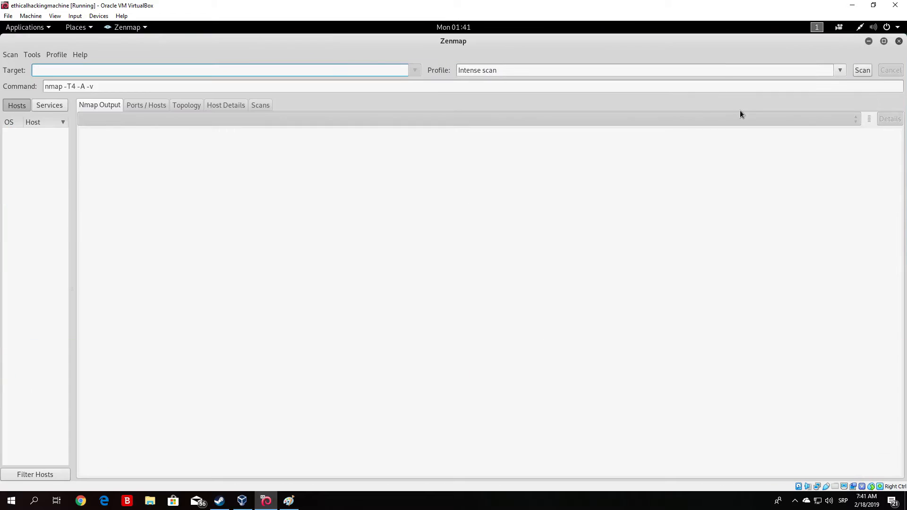
click(884, 42)
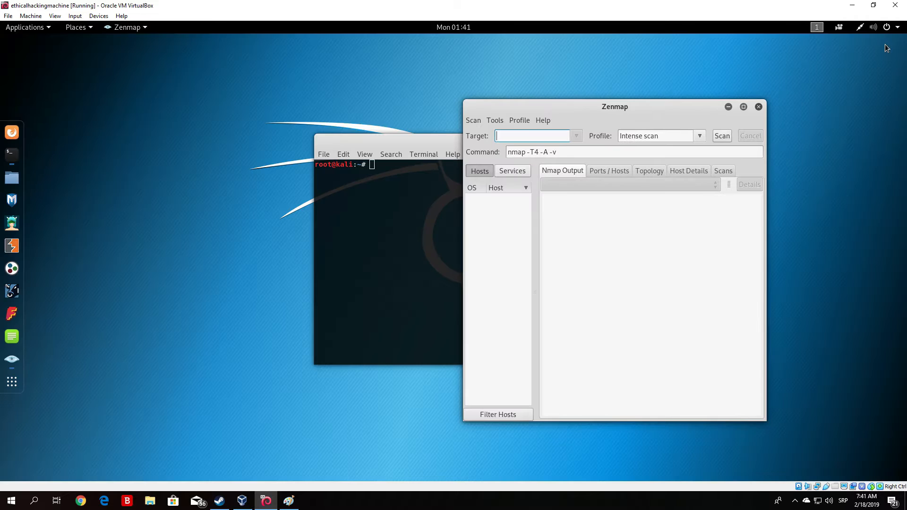
drag(638, 110, 456, 106)
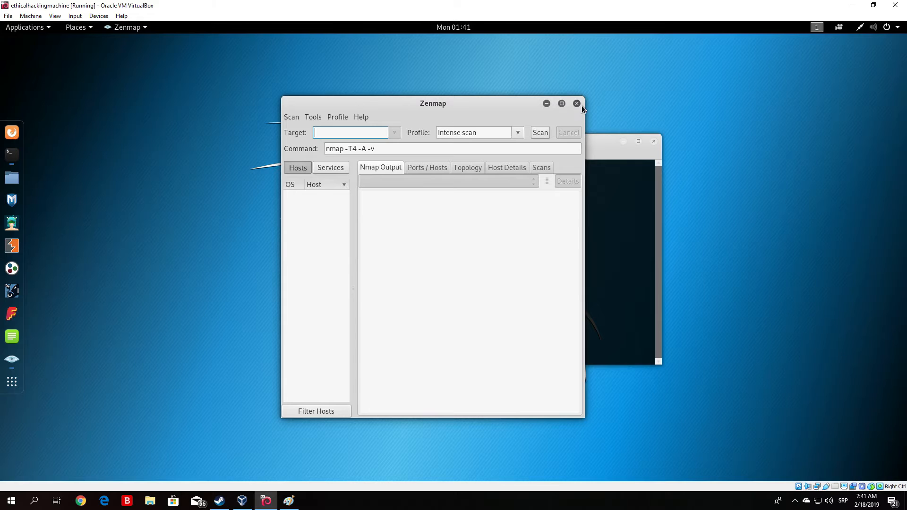
click(563, 103)
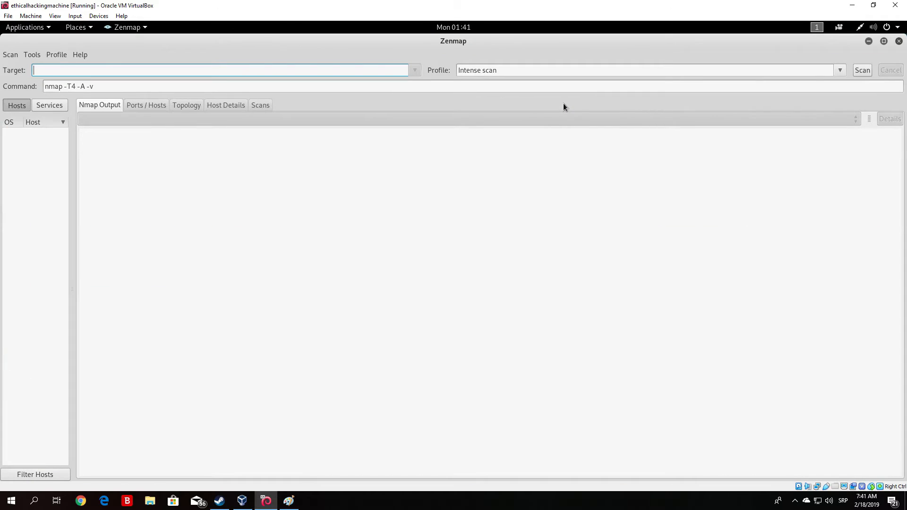
click(884, 42)
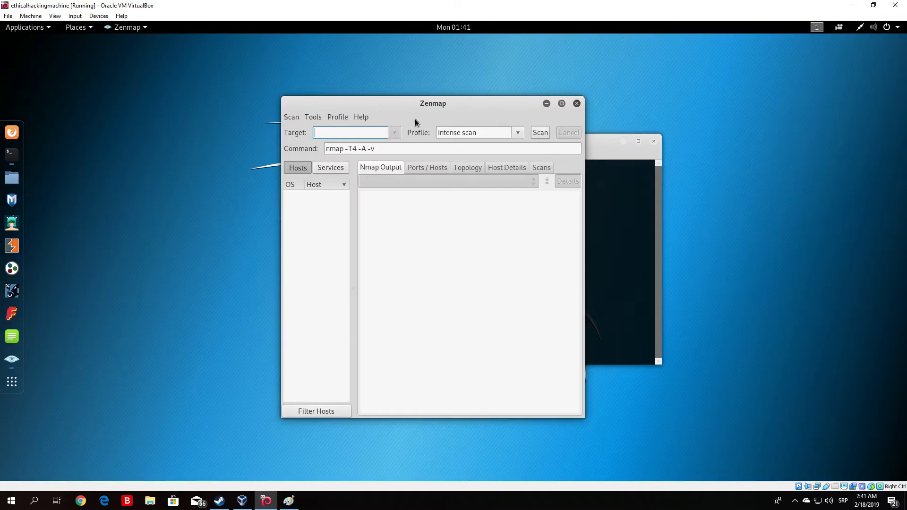
drag(284, 98, 75, 88)
drag(312, 95, 412, 97)
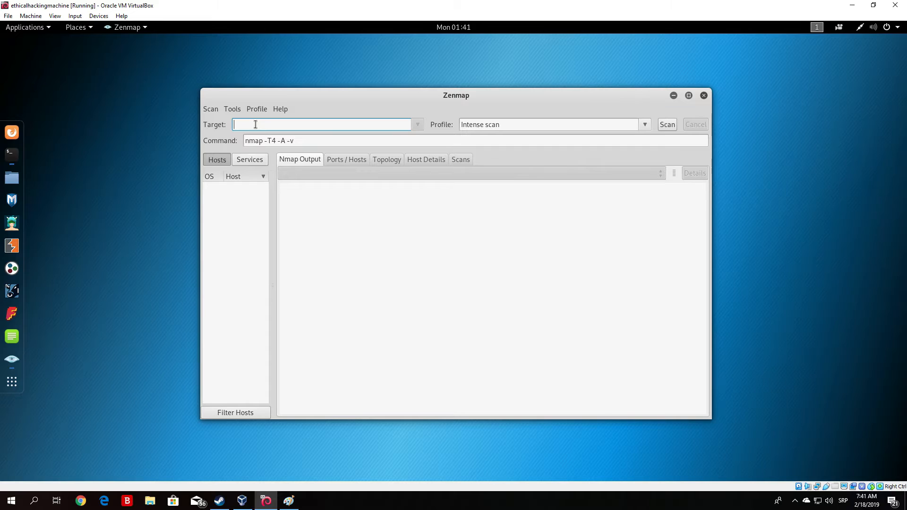
Enter 192.168.1.15 as the target and confirm the command reads nmap -T4 -A -v 192.168.1.15
text(192.168.1.15)
click(334, 141)
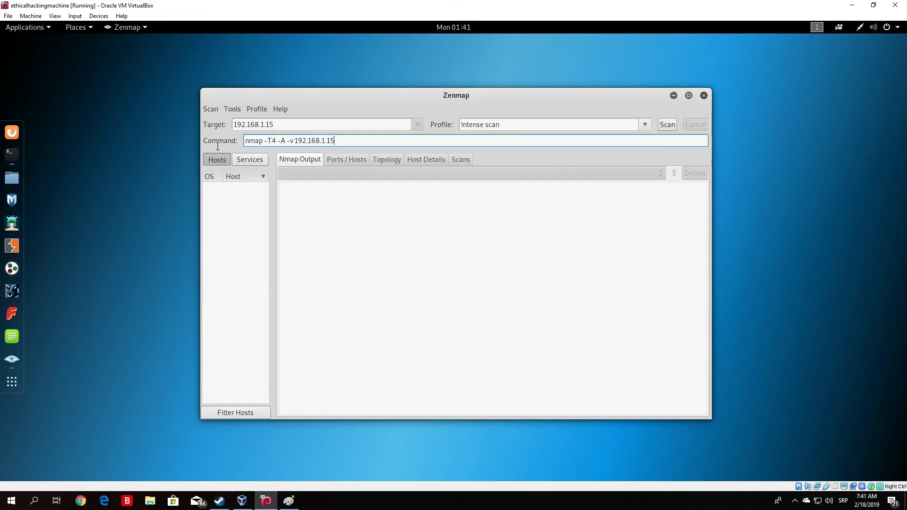
triple_click(244, 141)
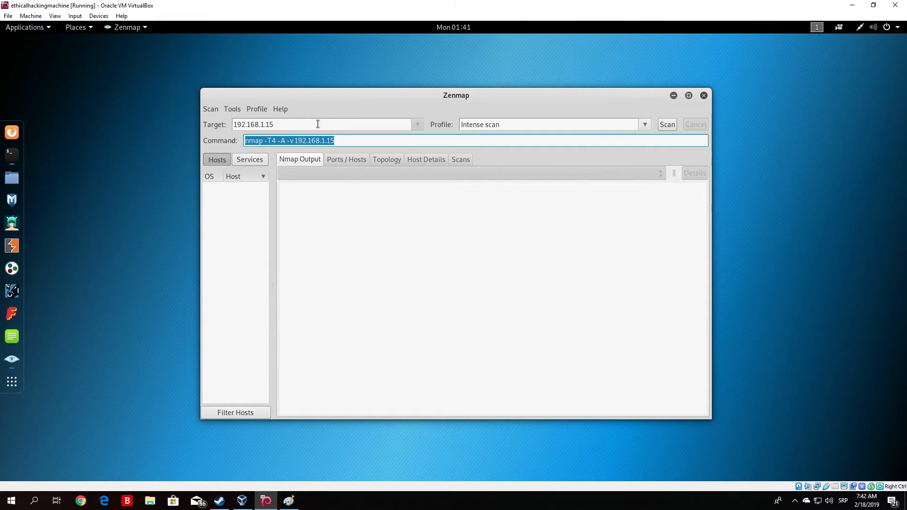
click(349, 142)
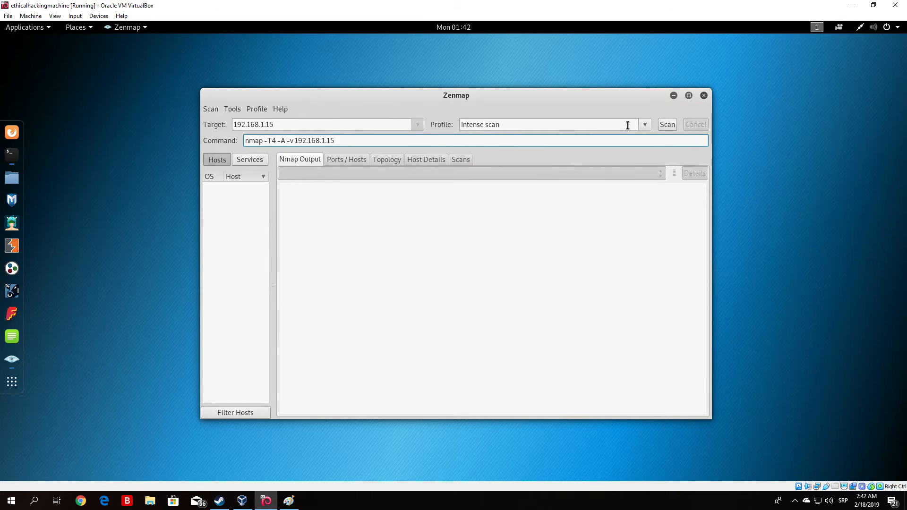
Try the Ping scan profile, then settle on Quick scan, giving nmap -T4 -F 192.168.1.15
drag(517, 125, 431, 123)
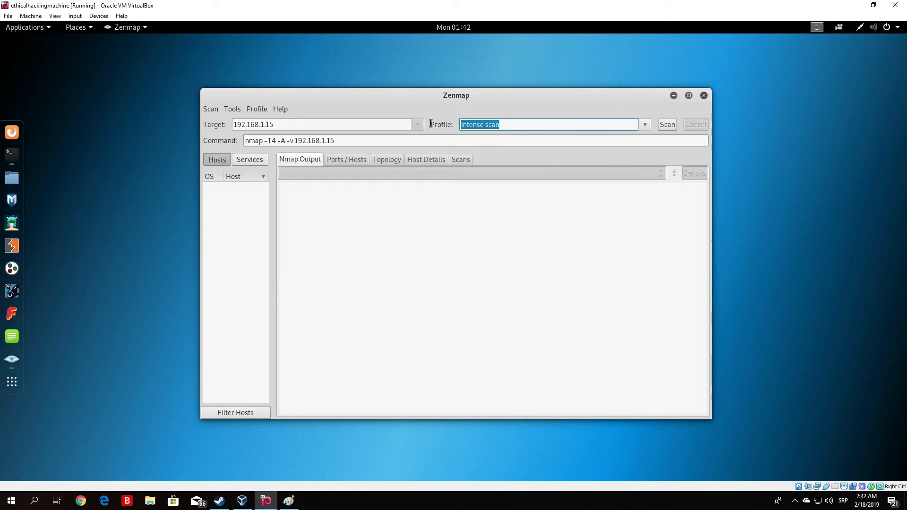
click(643, 126)
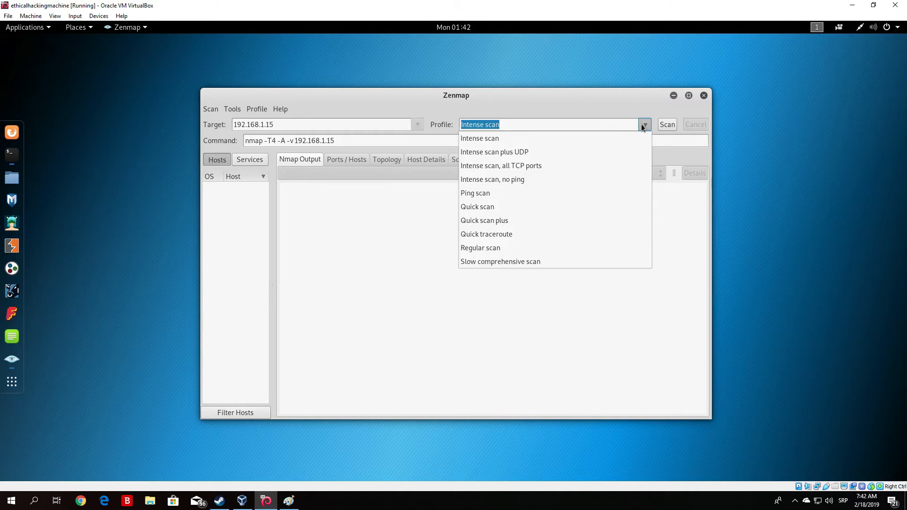
click(534, 194)
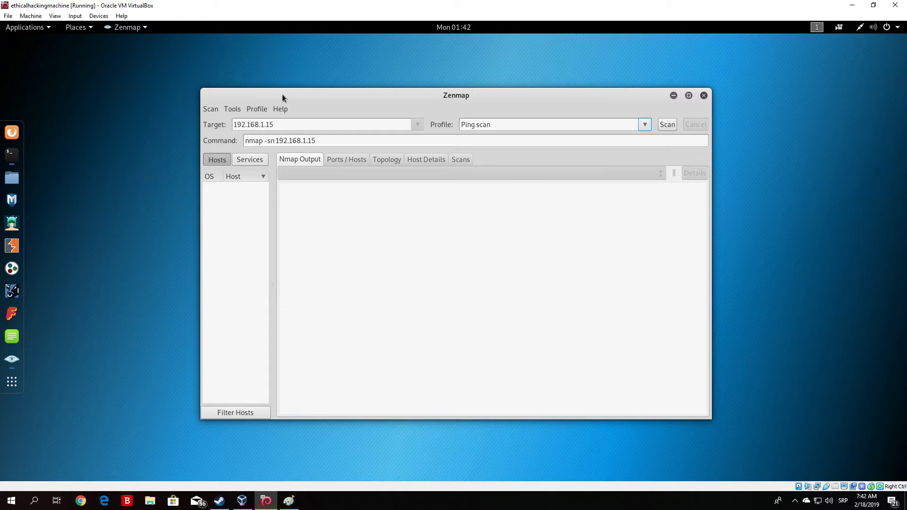
drag(325, 140, 235, 137)
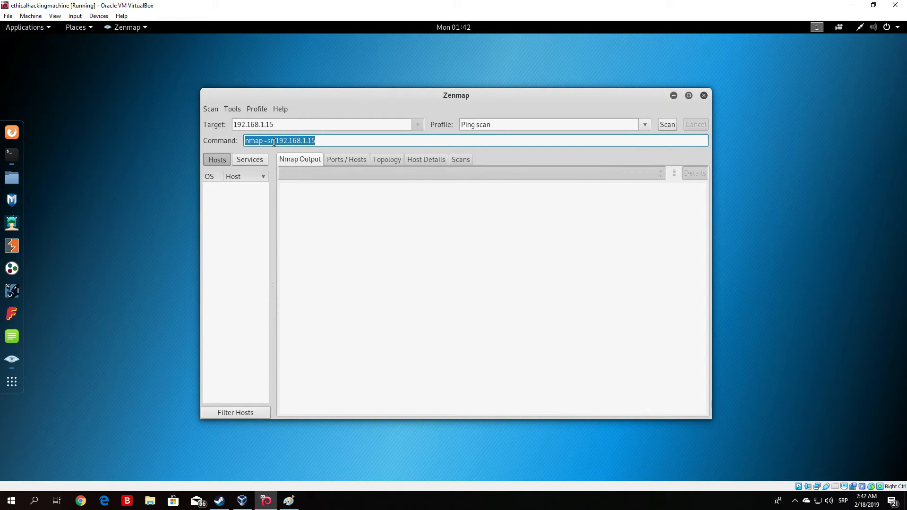
click(644, 127)
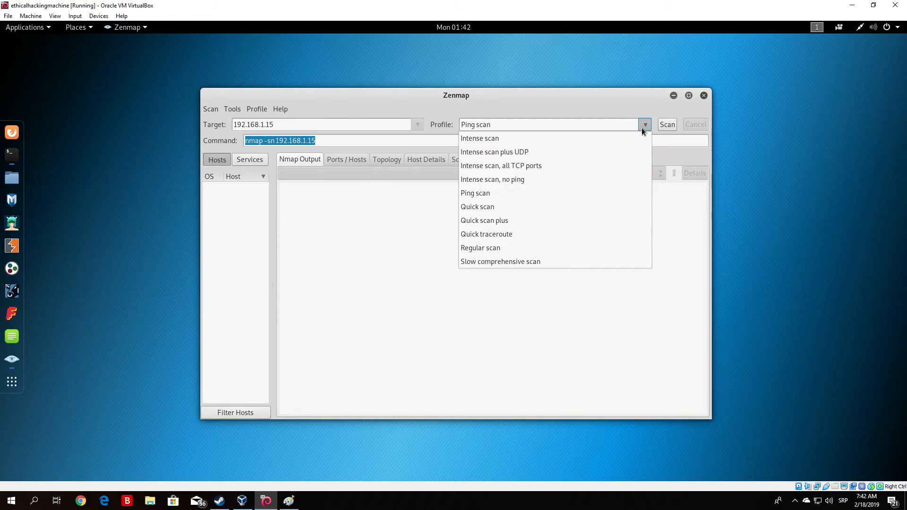
click(495, 207)
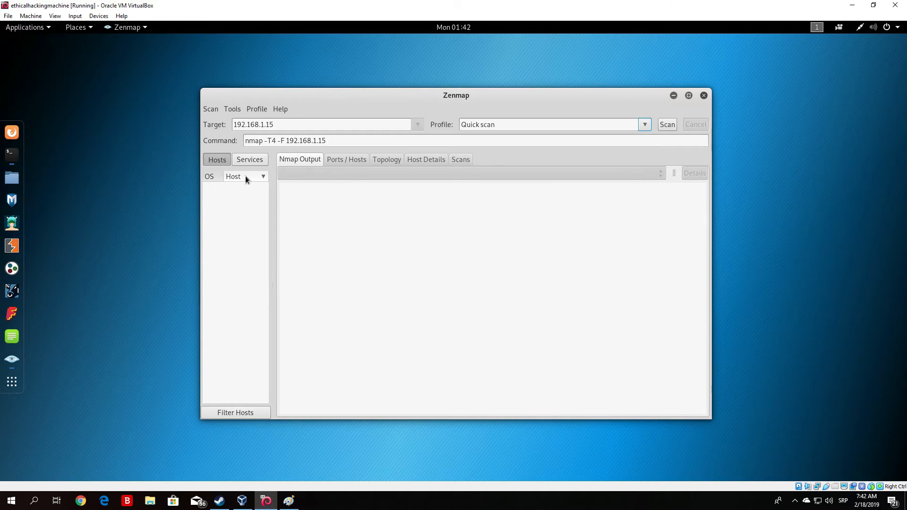
Sort the empty host list by host name and OS, and show the Ports / Hosts table
click(265, 176)
click(219, 177)
click(347, 160)
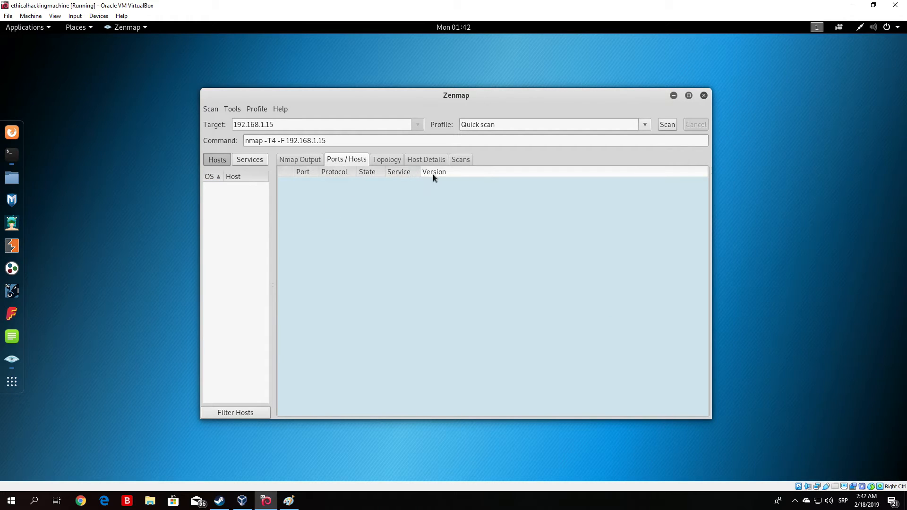
Replace -T4 with -sV in the command so it reads nmap -sV -F 192.168.1.15
click(350, 139)
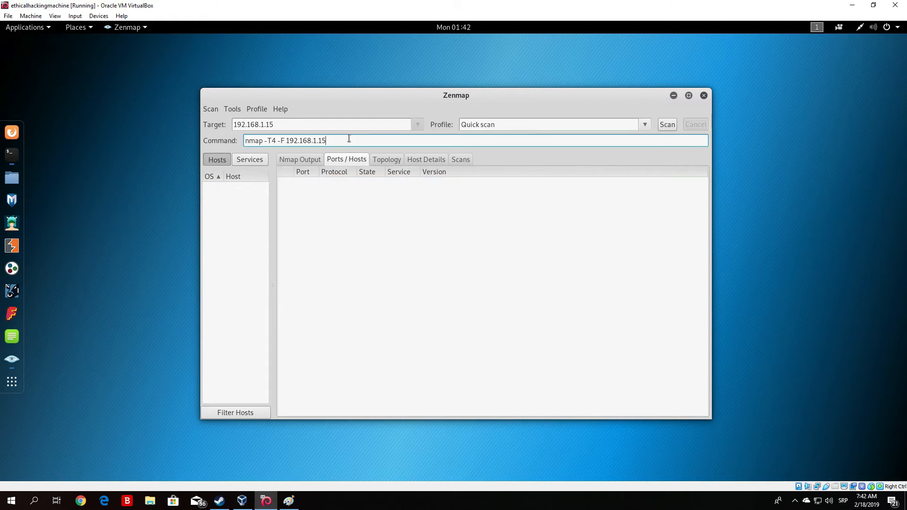
click(645, 125)
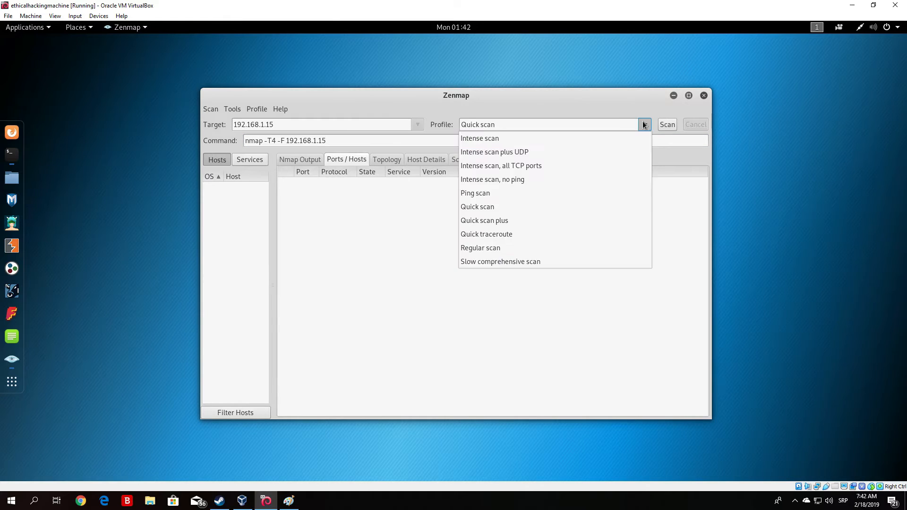
click(342, 137)
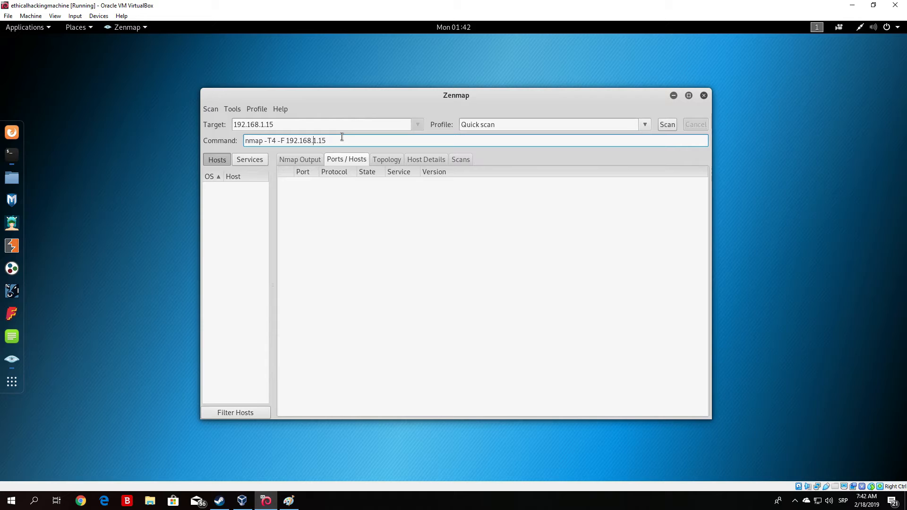
key(Right)
key(Right)
key(Right)
drag(284, 142, 276, 141)
click(331, 143)
key(Left)
key(Left)
key(Left)
key(Left)
key(Left)
key(Left)
key(Left)
key(Left)
key(Left)
key(Left)
key(BackSpace)
key(BackSpace)
text(sV)
drag(348, 142, 215, 140)
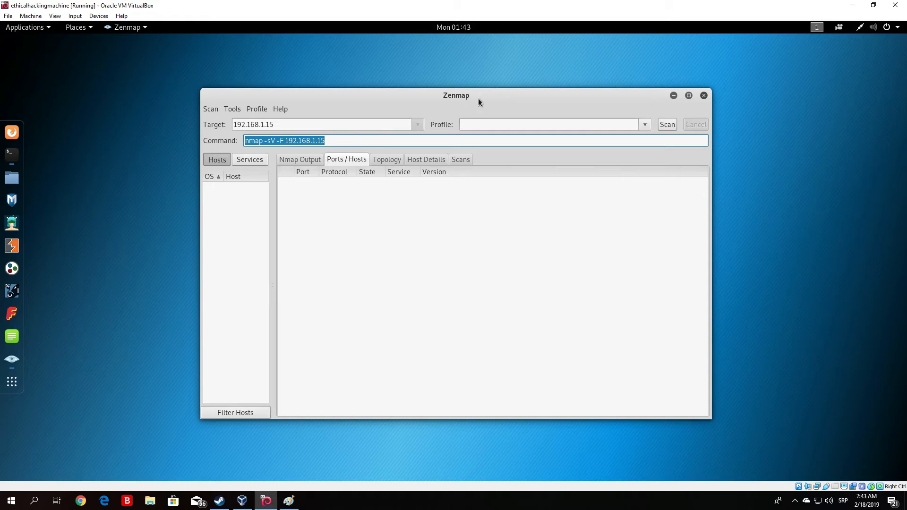
click(645, 125)
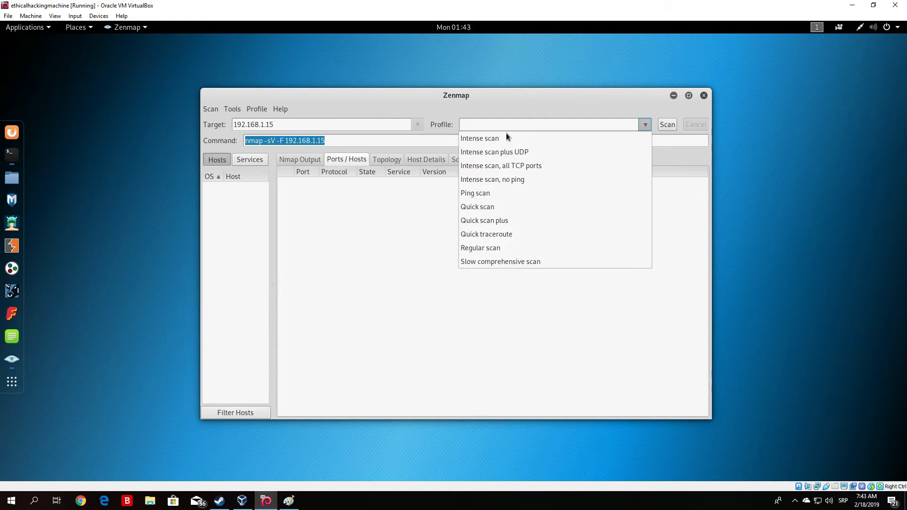
click(355, 96)
click(663, 125)
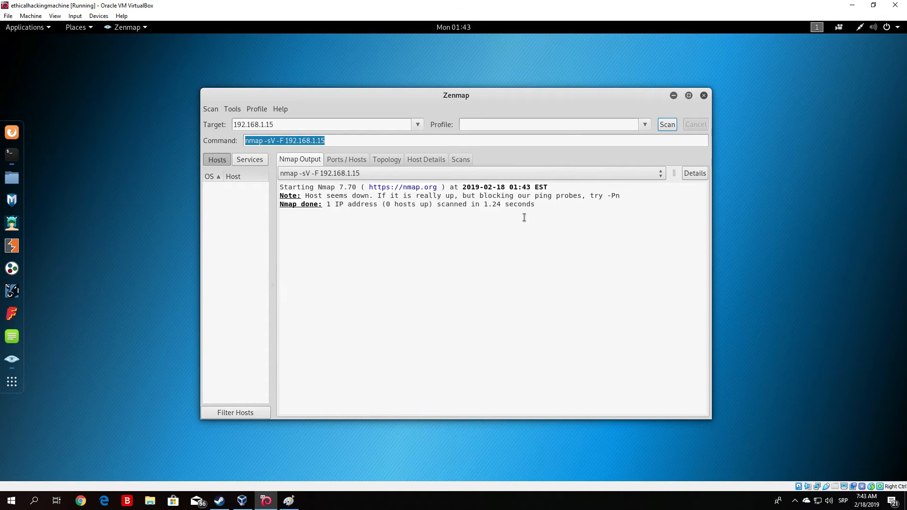
click(553, 202)
click(361, 212)
click(337, 142)
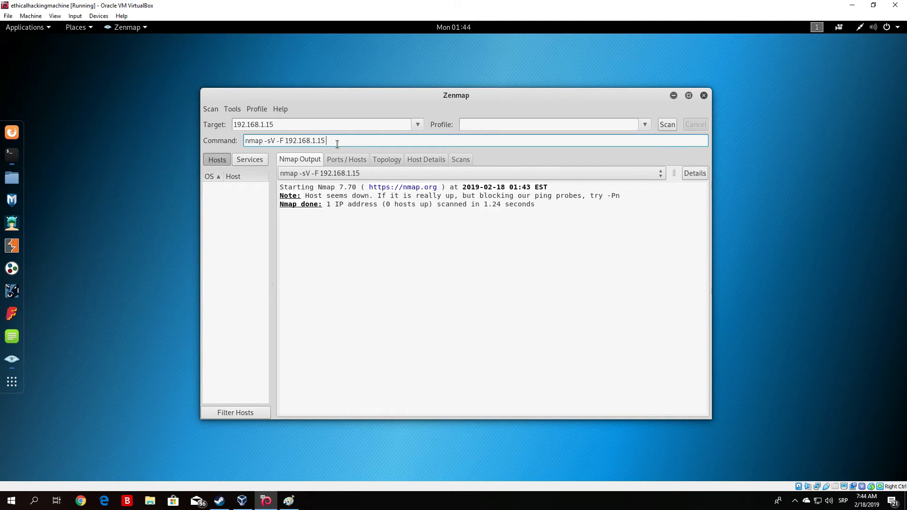
text(-vv)
key(BackSpace)
click(667, 125)
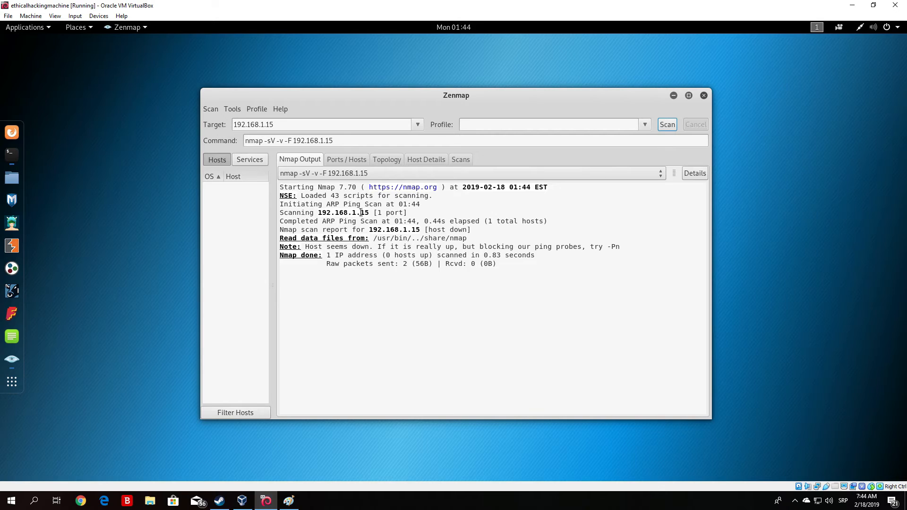
click(345, 160)
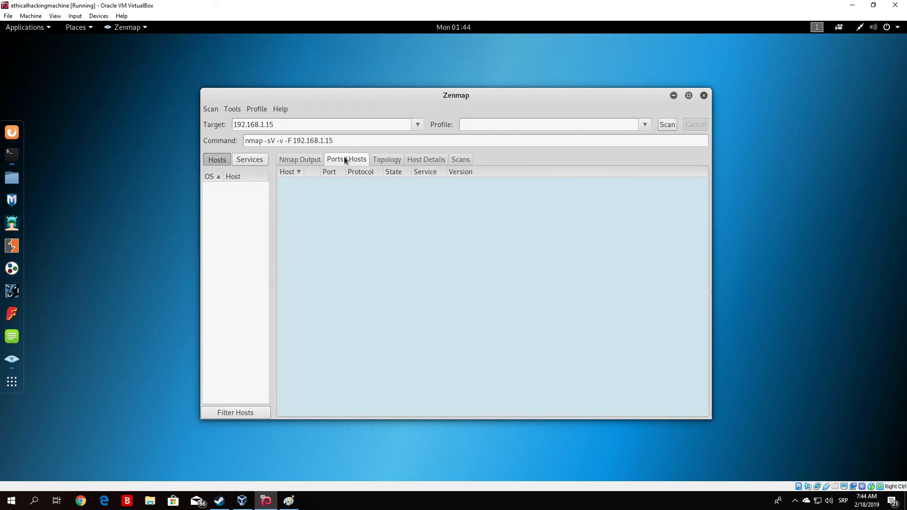
click(307, 157)
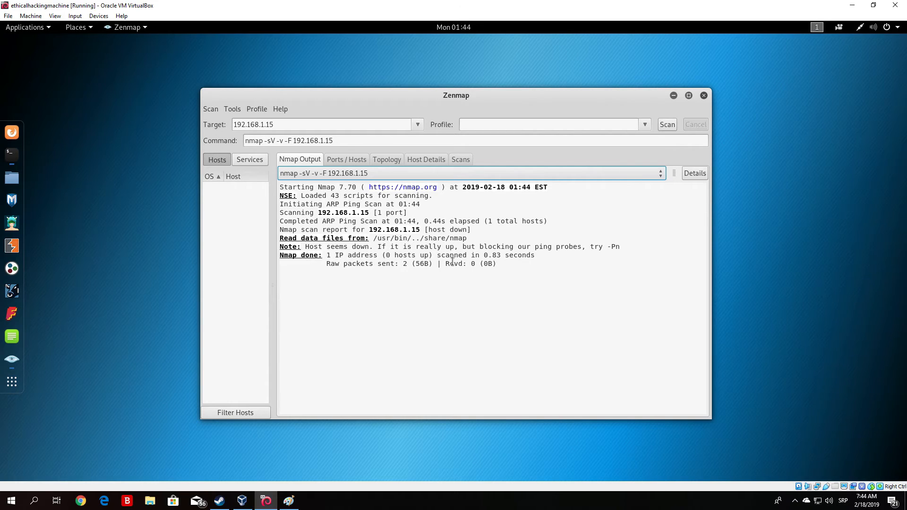
click(361, 140)
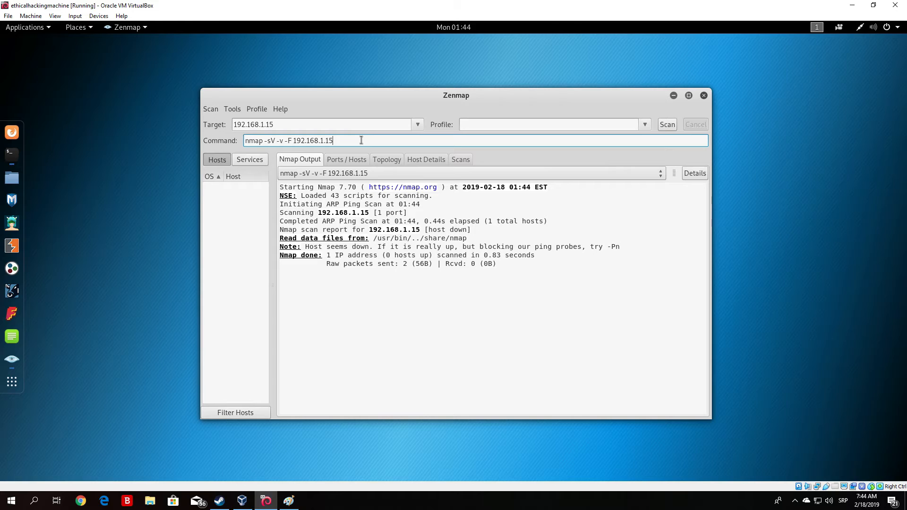
Change the command's target to 192.168.1.8, making it nmap -sV -F 192.168.1.8
key(BackSpace)
key(BackSpace)
text(8)
mouse_move(277, 141)
mouse_down()
mouse_move(266, 141)
mouse_move(283, 140)
mouse_up()
Run the scan and highlight the open port 5357/tcp line in the output
click(666, 124)
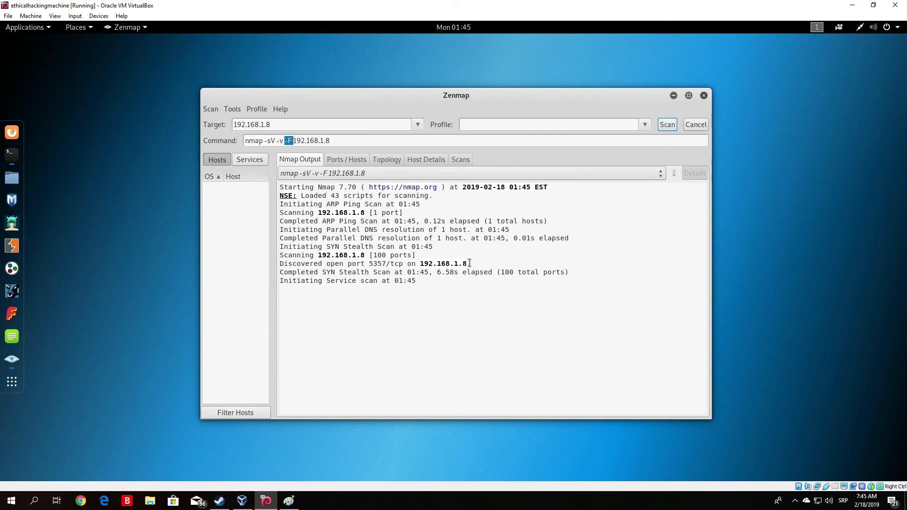
drag(468, 264, 421, 264)
click(444, 246)
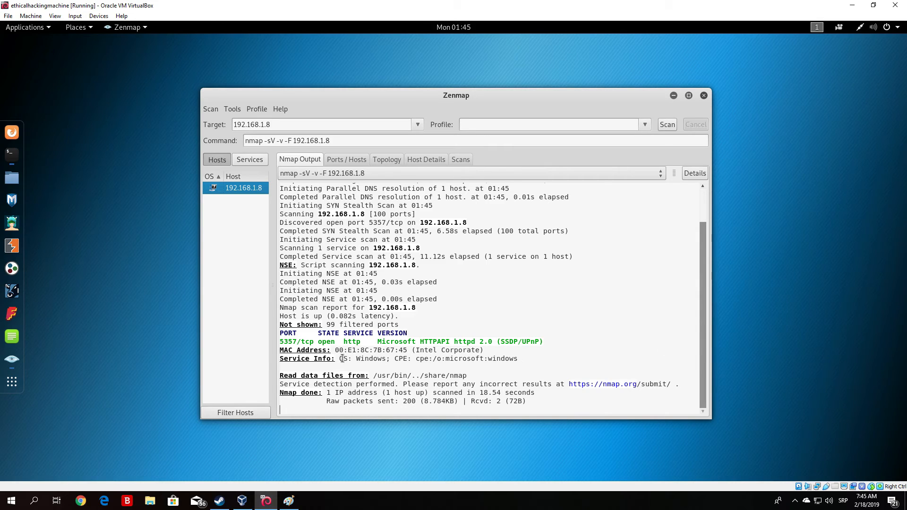
drag(339, 359, 385, 360)
click(437, 375)
drag(335, 350, 411, 353)
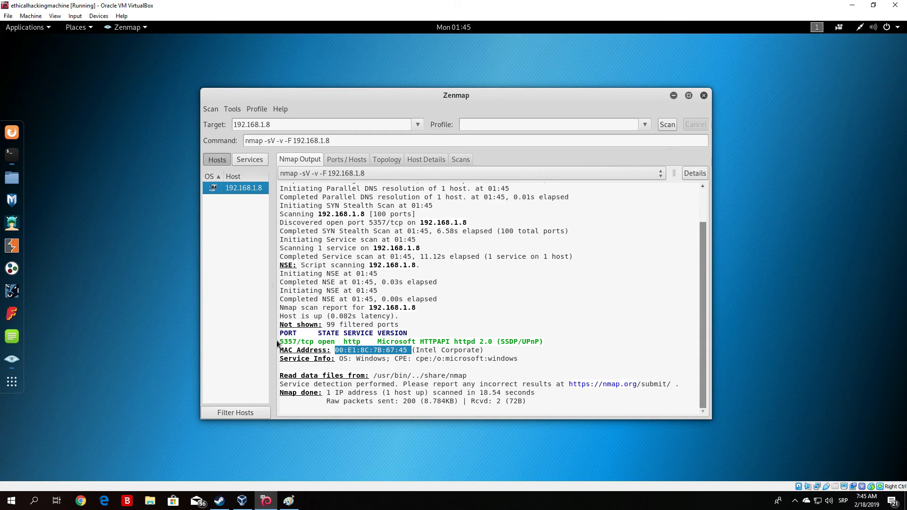
drag(280, 340, 545, 346)
click(563, 314)
click(483, 375)
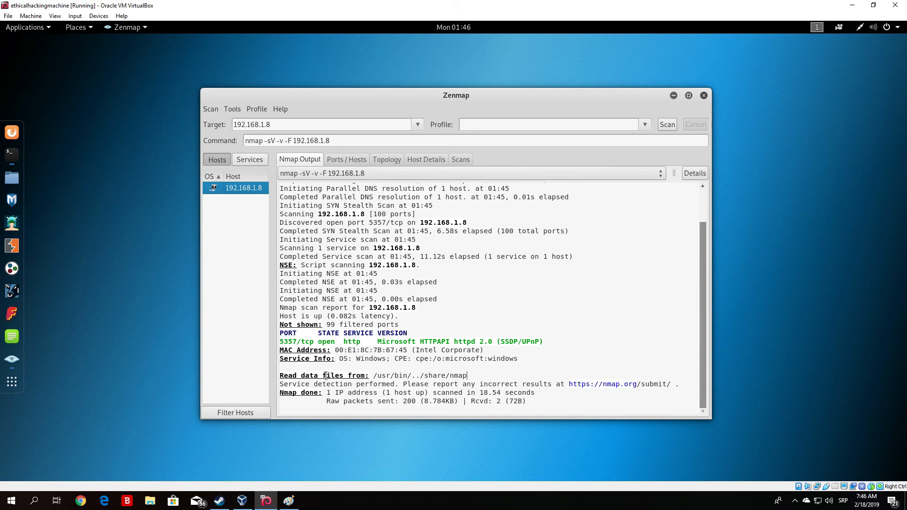
drag(373, 376, 467, 376)
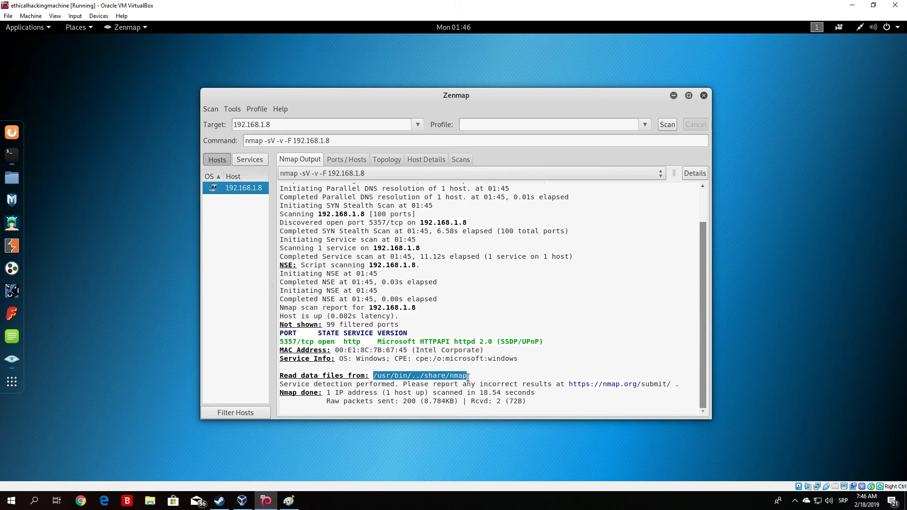
click(503, 368)
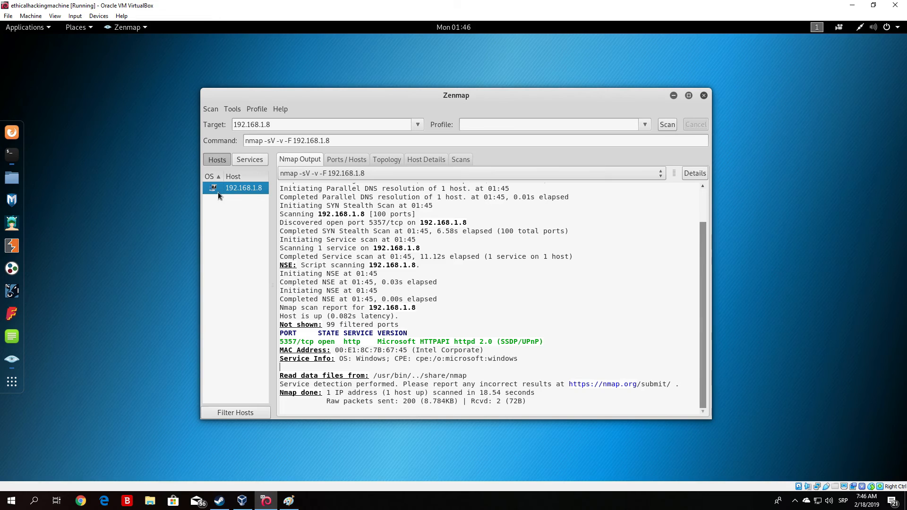
click(351, 141)
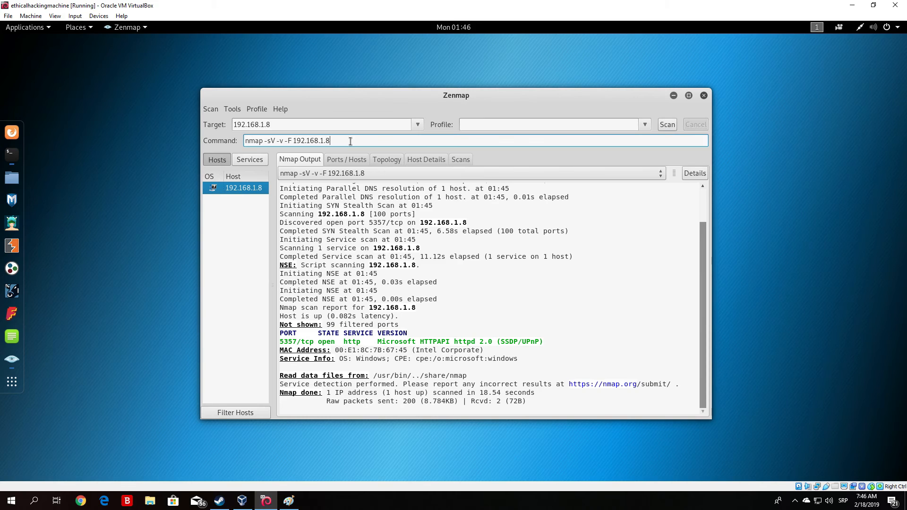
Add the -O OS-detection option to the command and start the scan of 192.168.1.8
text(-A)
key(BackSpace)
text(O)
click(673, 126)
Place Zenmap on the left and the terminal on the right, raised and made taller
drag(554, 101, 356, 89)
drag(576, 146, 803, 144)
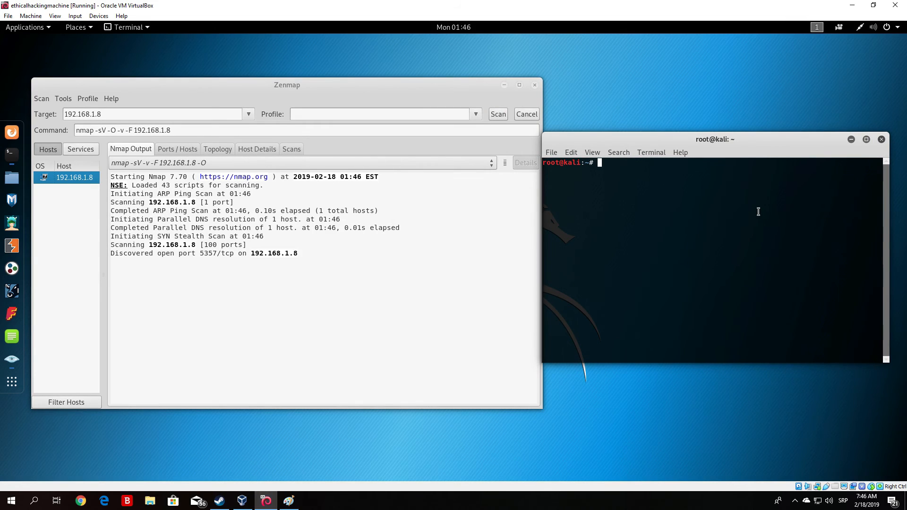
drag(693, 135, 694, 63)
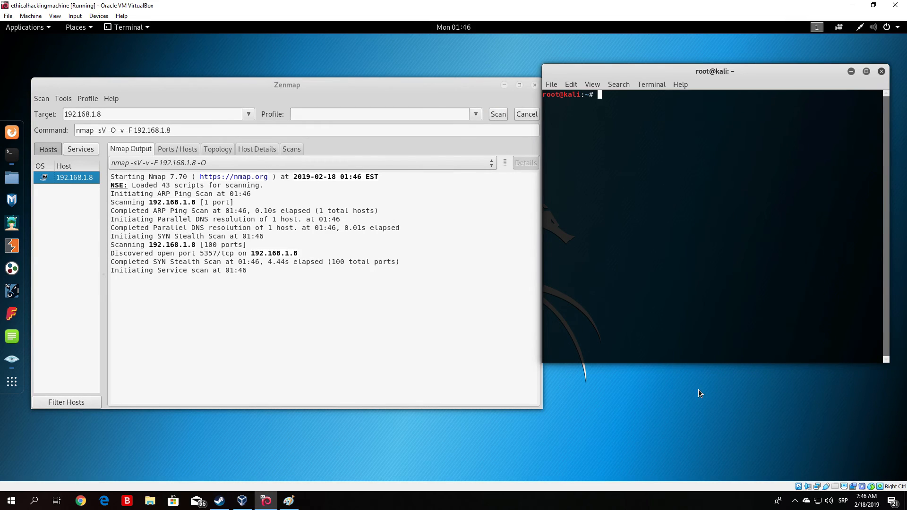
drag(698, 363, 699, 431)
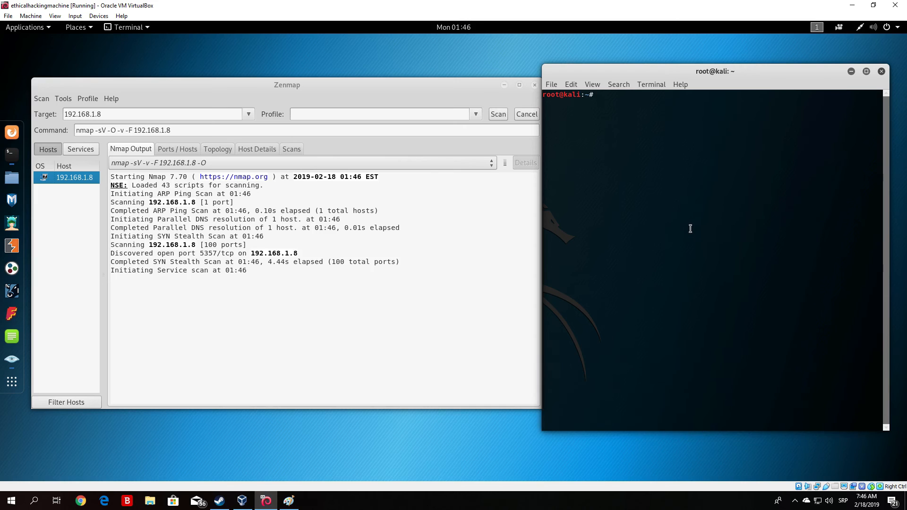
Run nmap in the terminal to print its help and highlight the -O OS DETECTION option
text(nmap)
key(Return)
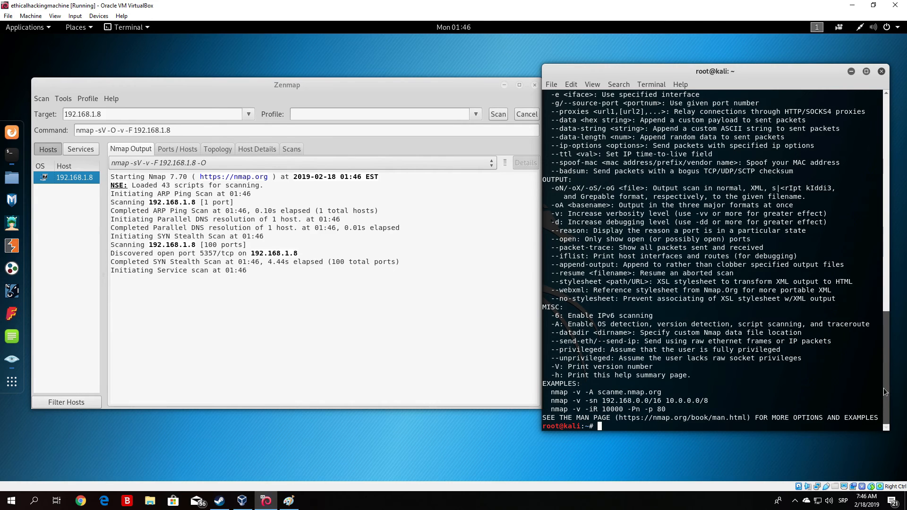
drag(885, 392, 884, 322)
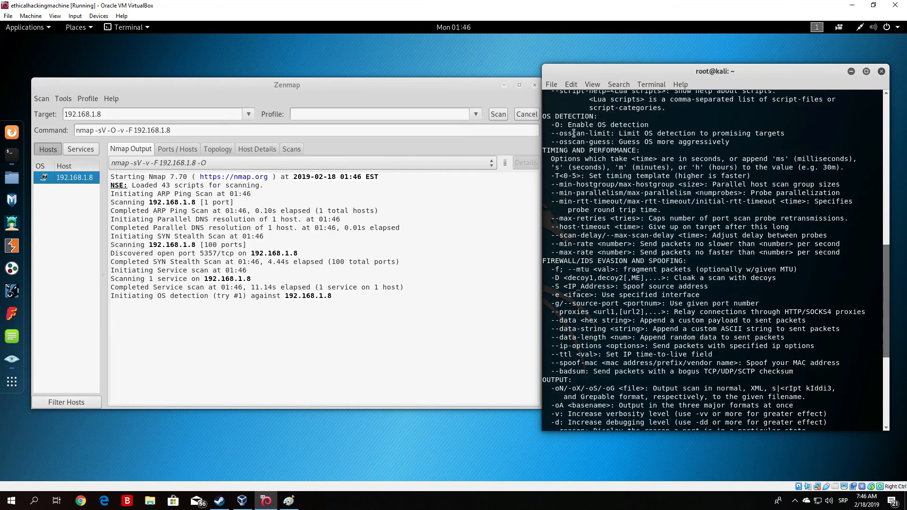
drag(551, 125, 649, 125)
click(684, 234)
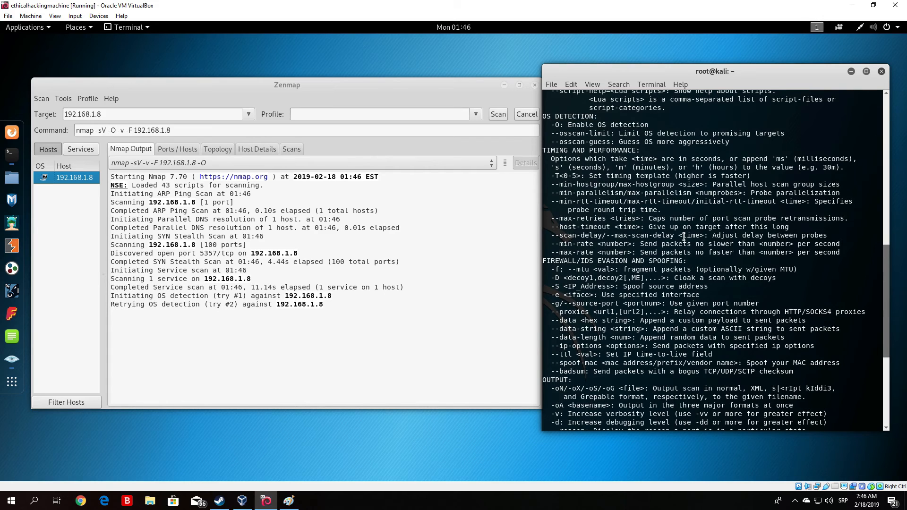
Alternate between Zenmap and the terminal, repositioning Zenmap to review its OS guesses for 192.168.1.8
click(43, 179)
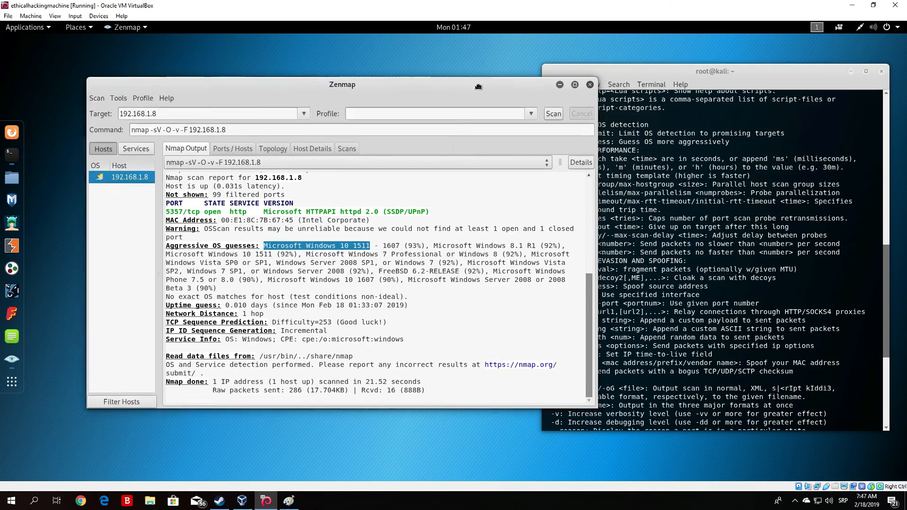
drag(478, 87, 515, 108)
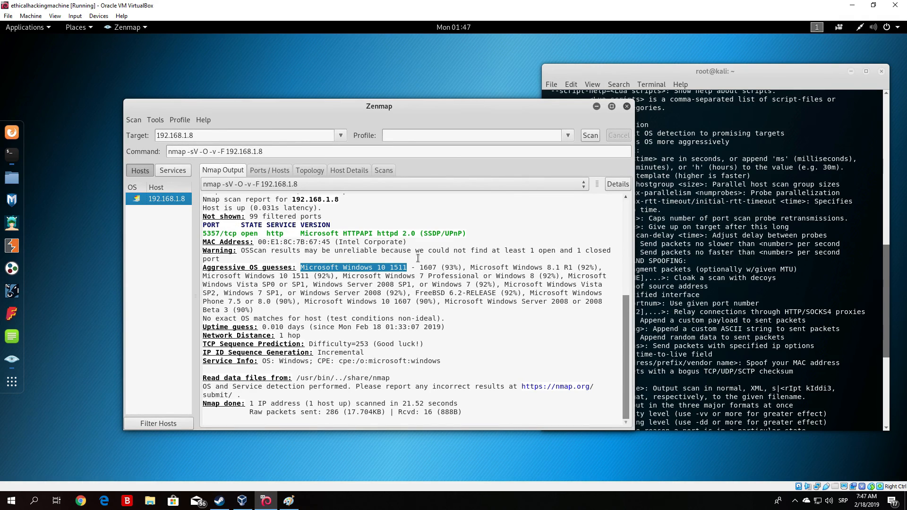
click(768, 190)
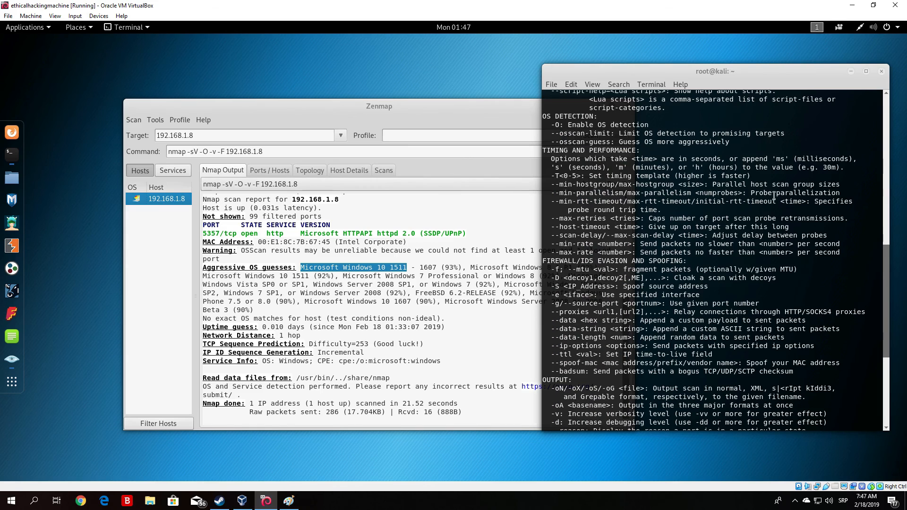
click(359, 117)
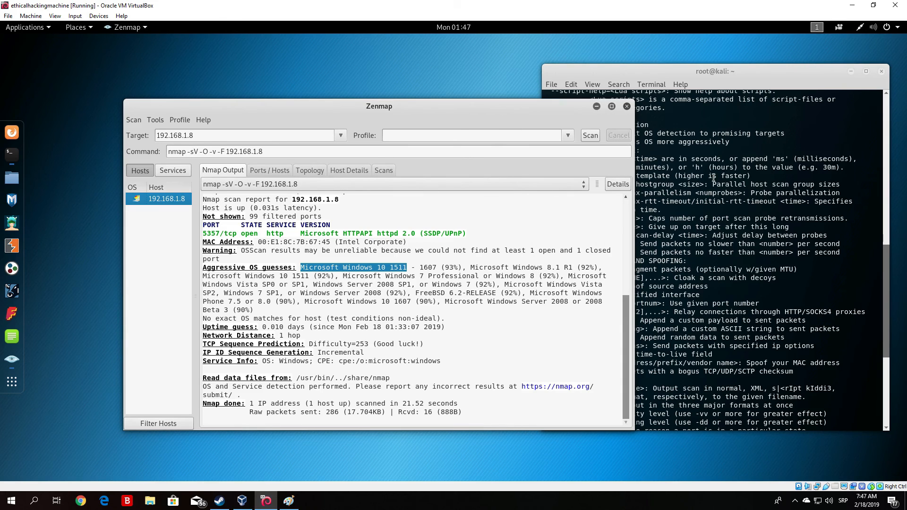
click(764, 130)
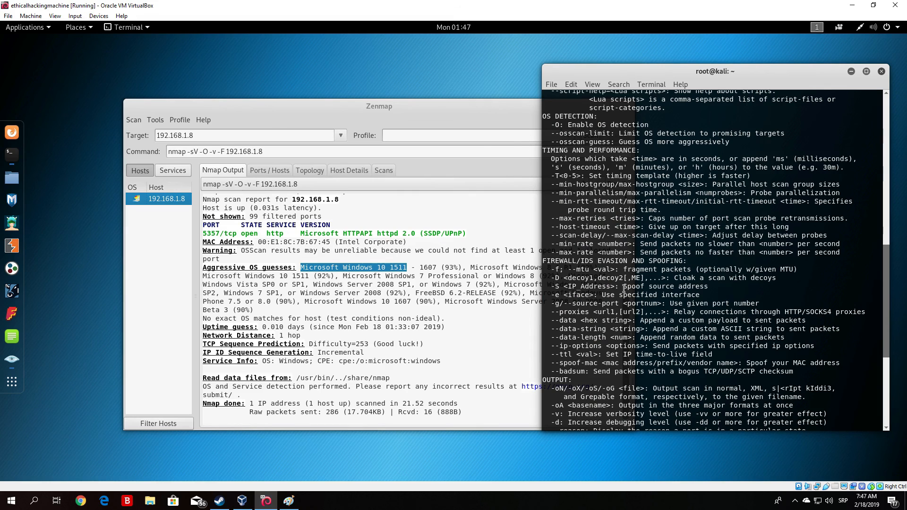
drag(281, 117, 260, 82)
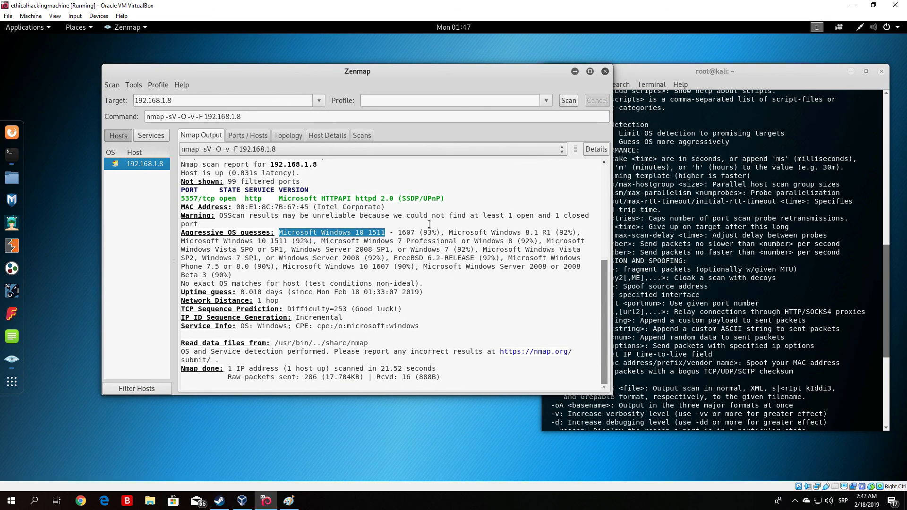
click(716, 272)
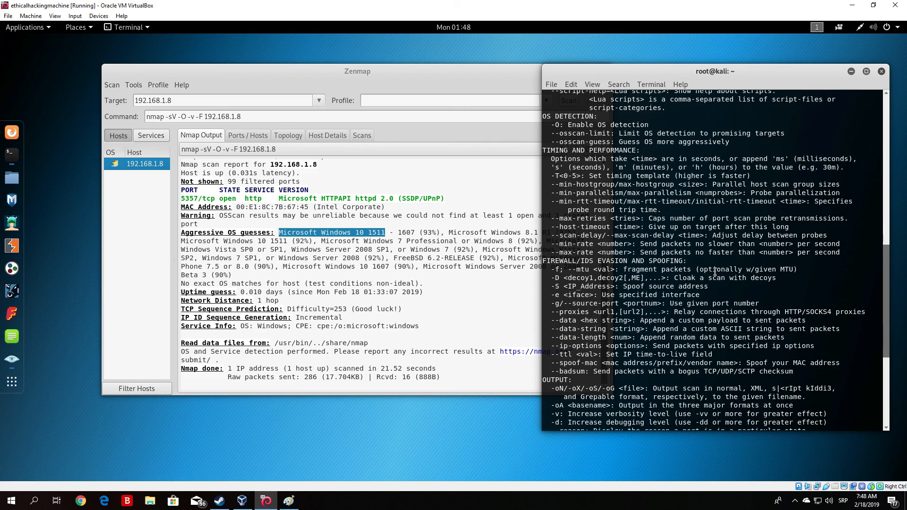
click(495, 315)
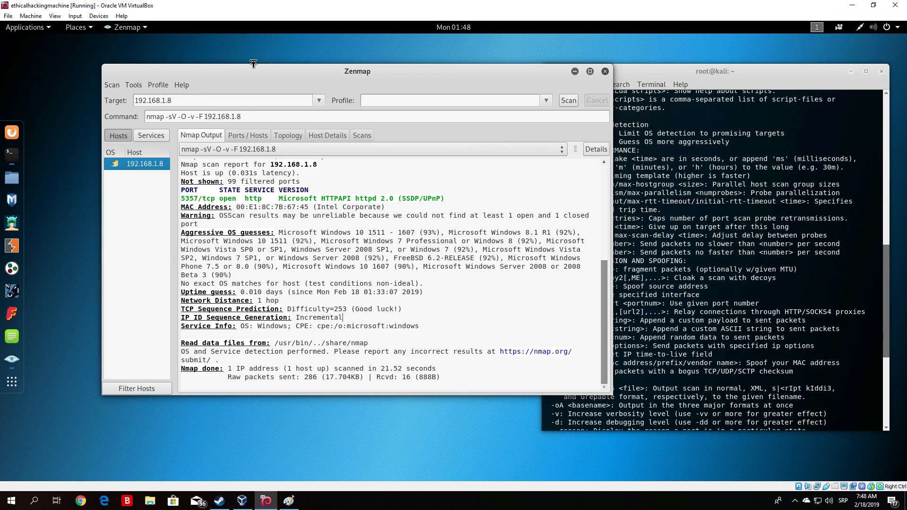
click(620, 162)
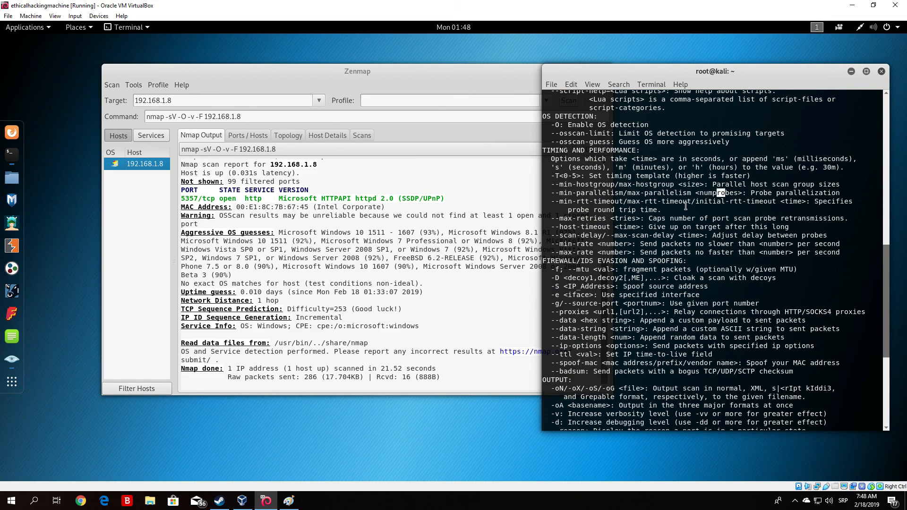
click(395, 78)
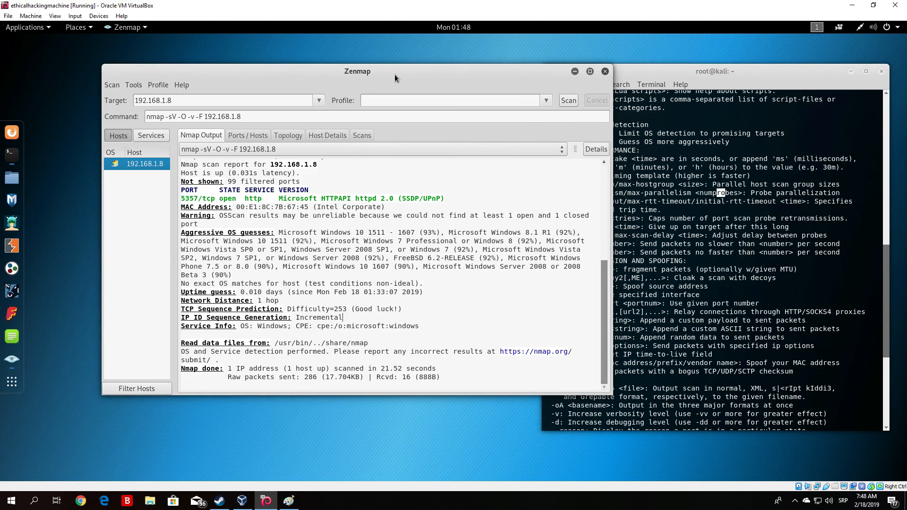